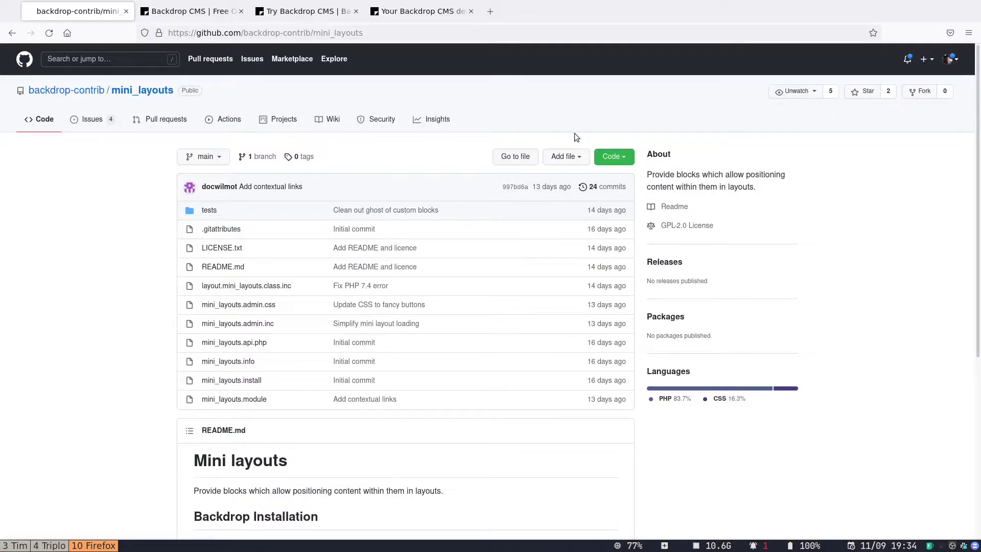
- Copy the mini_layouts repository's Download ZIP link from GitHub's Code menu
left_click(613, 160)
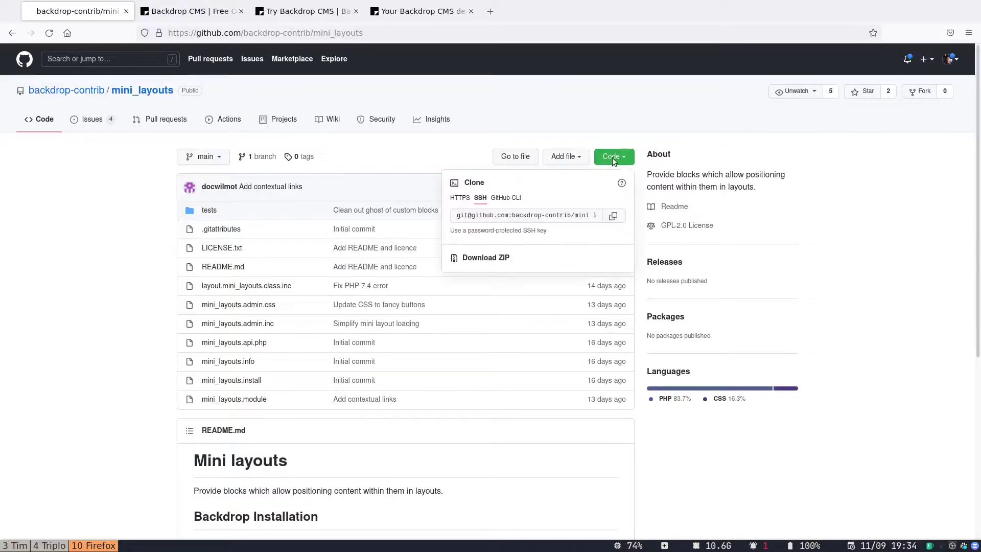
right_click(484, 259)
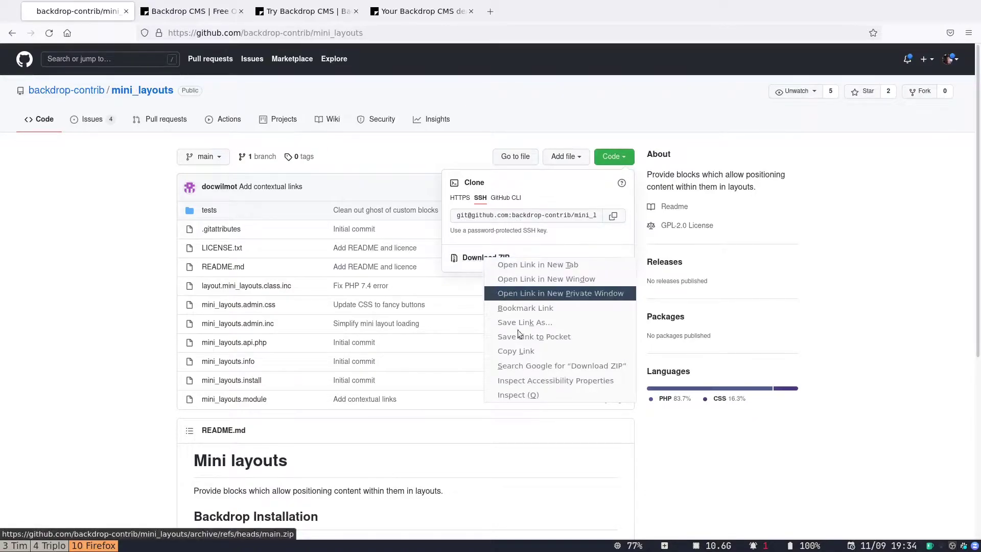
left_click(525, 351)
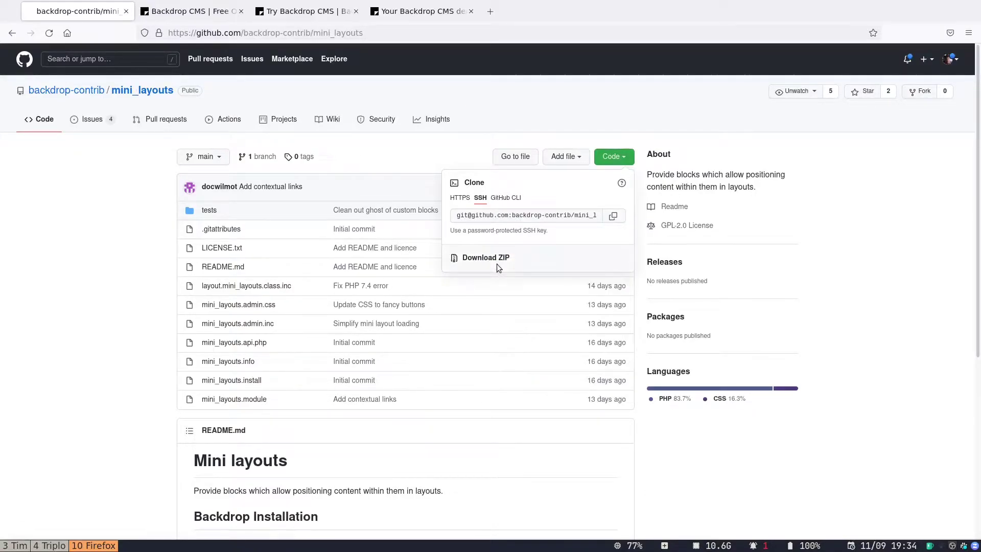
- Move through the Backdrop CMS tabs to the ready demo sandbox's admin dashboard
left_click(216, 15)
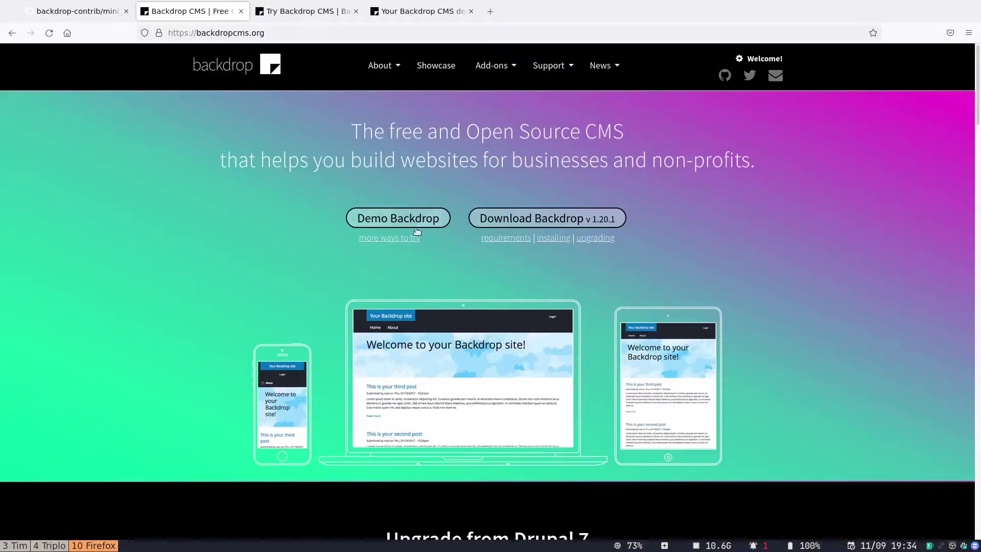
left_click(301, 16)
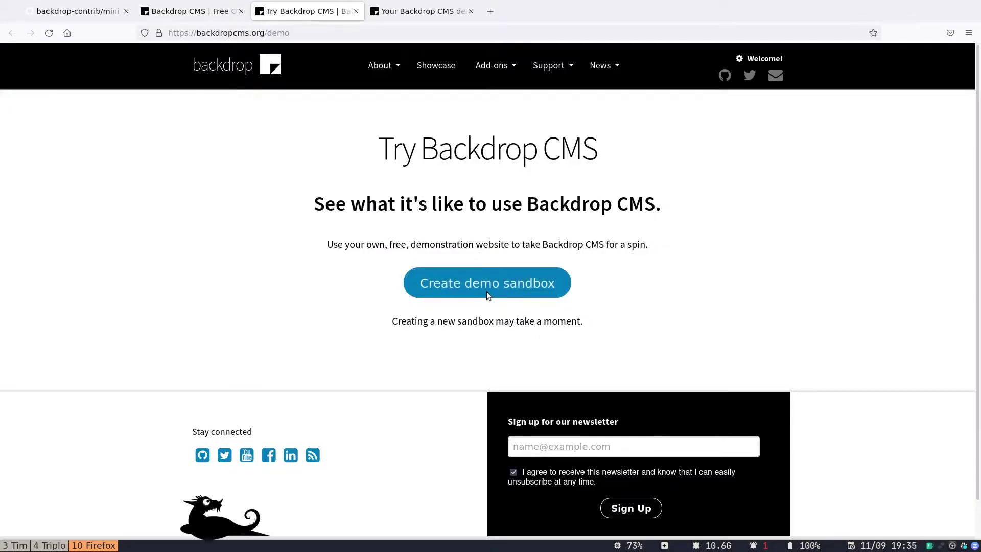
left_click(427, 16)
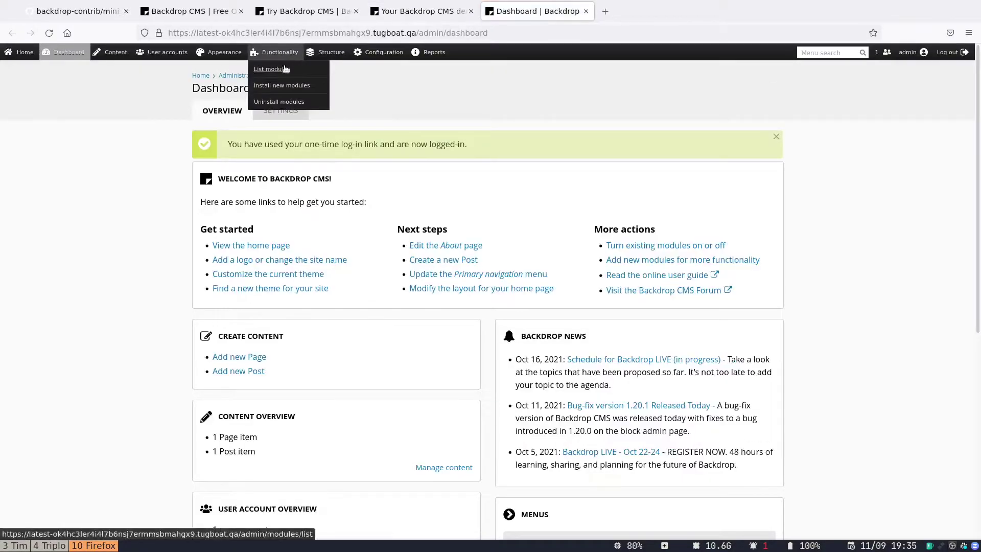
- Go to Functionality > Install new modules in the sandbox admin
left_click(286, 86)
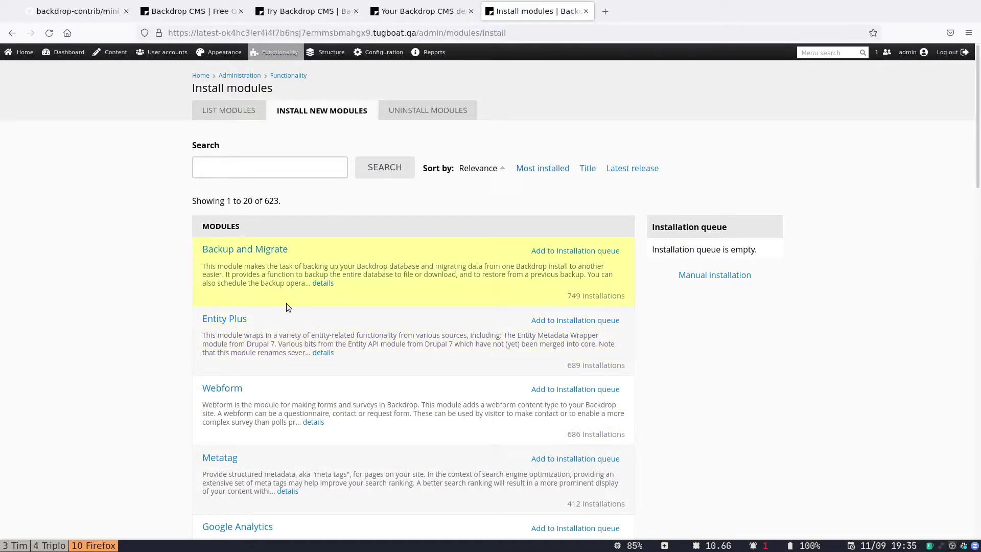
scroll(286, 303, "down", 3)
scroll(286, 306, "up", 5)
- Install mini_layouts by pasting its ZIP link under Manual installation's Install from a URL
left_click(712, 276)
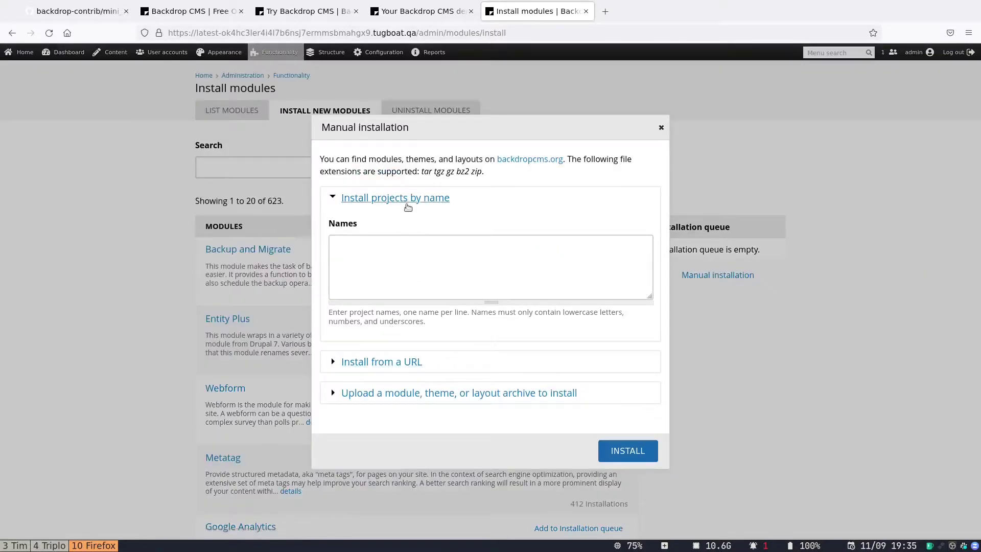
left_click(379, 363)
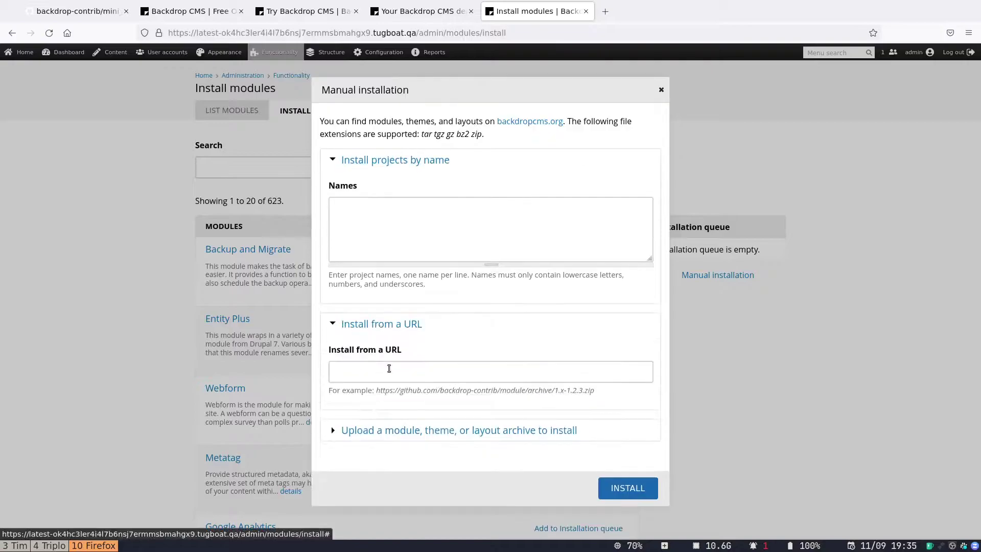
left_click(381, 375)
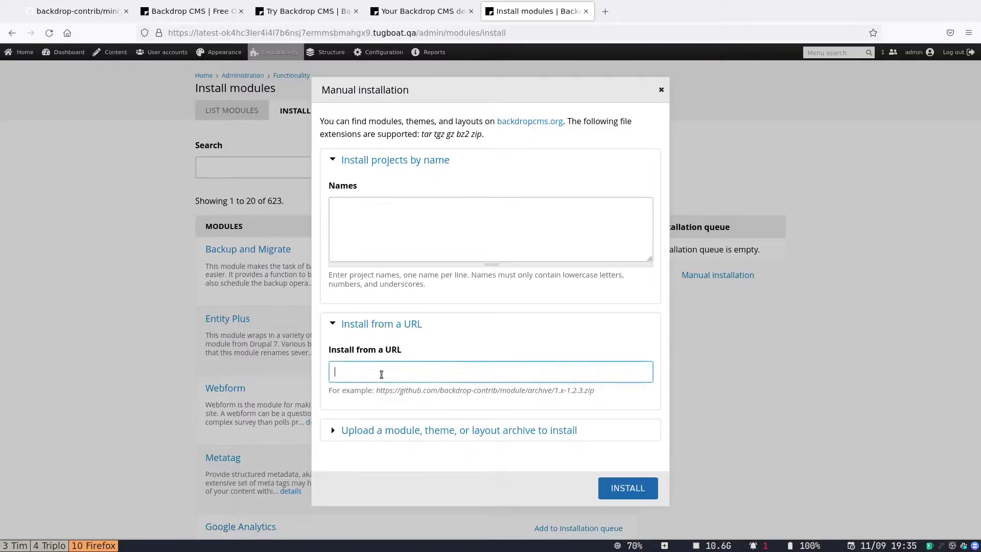
key("ctrl+v")
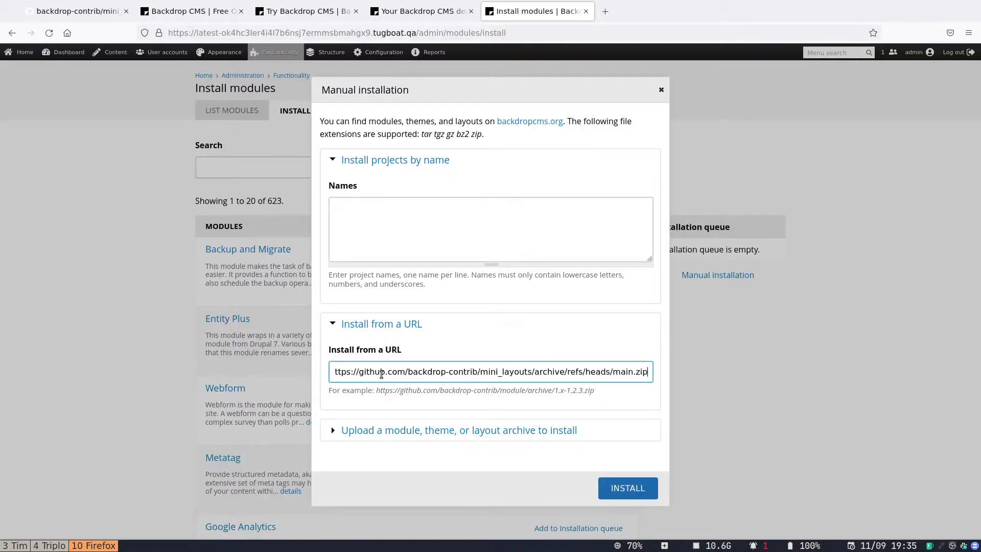
left_click(630, 491)
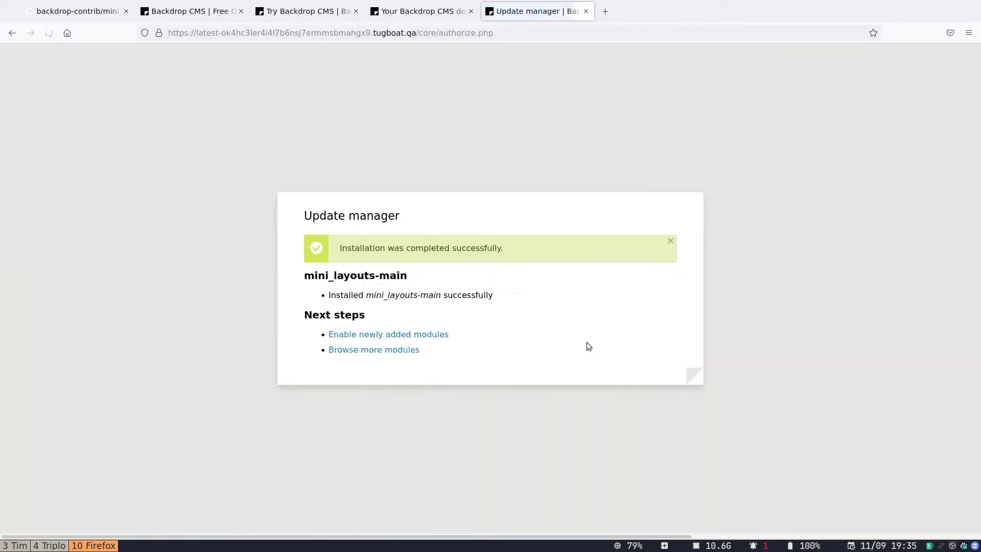
- Enable Mini layouts under Layouts in the module list and save the configuration
left_click(388, 335)
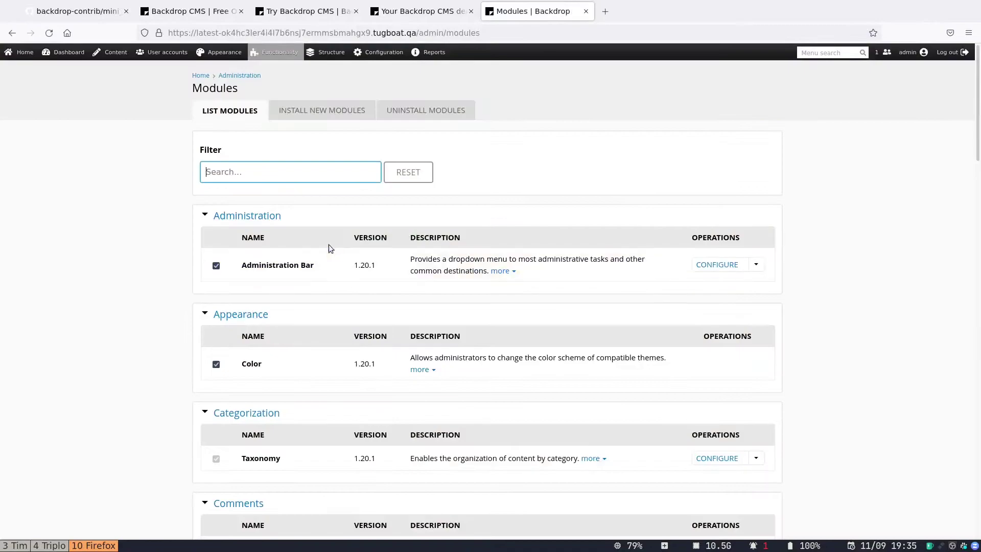
scroll(278, 364, "down", 7)
scroll(278, 363, "down", 3)
scroll(277, 363, "down", 7)
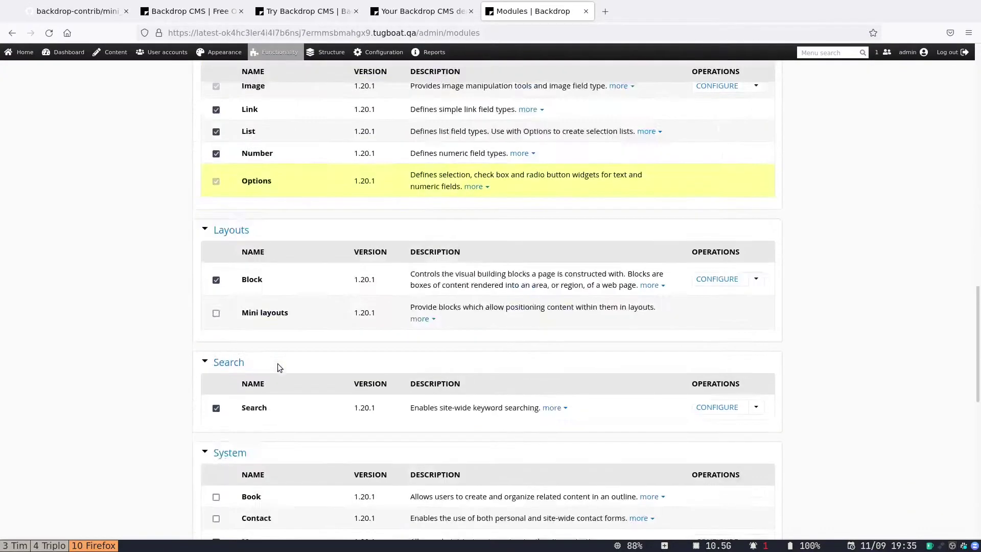
scroll(277, 363, "down", 3)
scroll(188, 293, "down", 6)
scroll(188, 292, "down", 2)
left_click(248, 511)
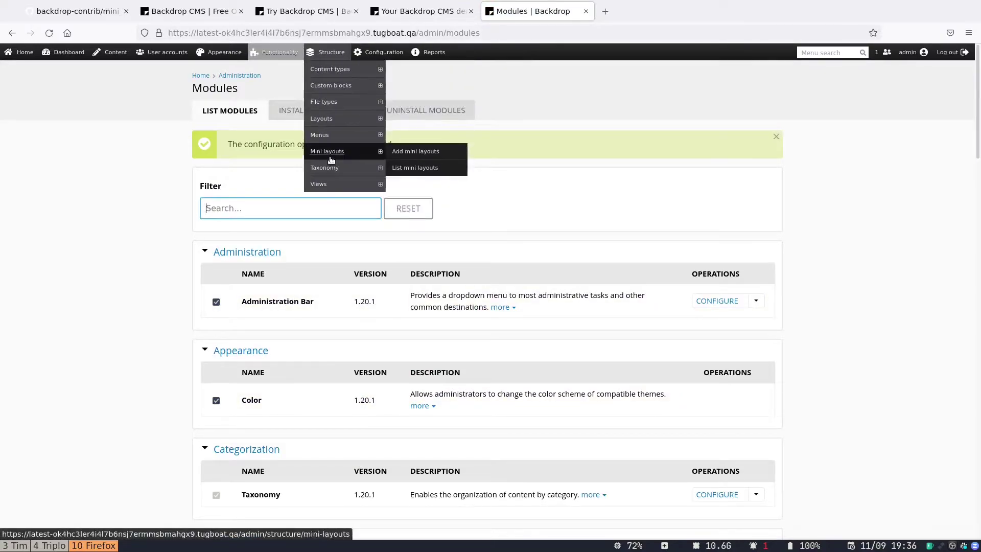
mouse_move(322, 118)
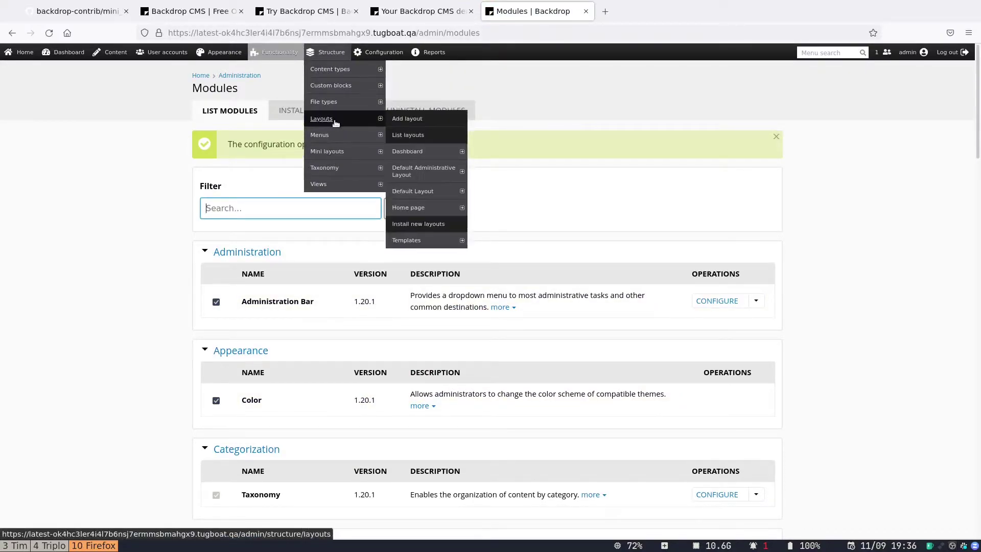
mouse_move(327, 152)
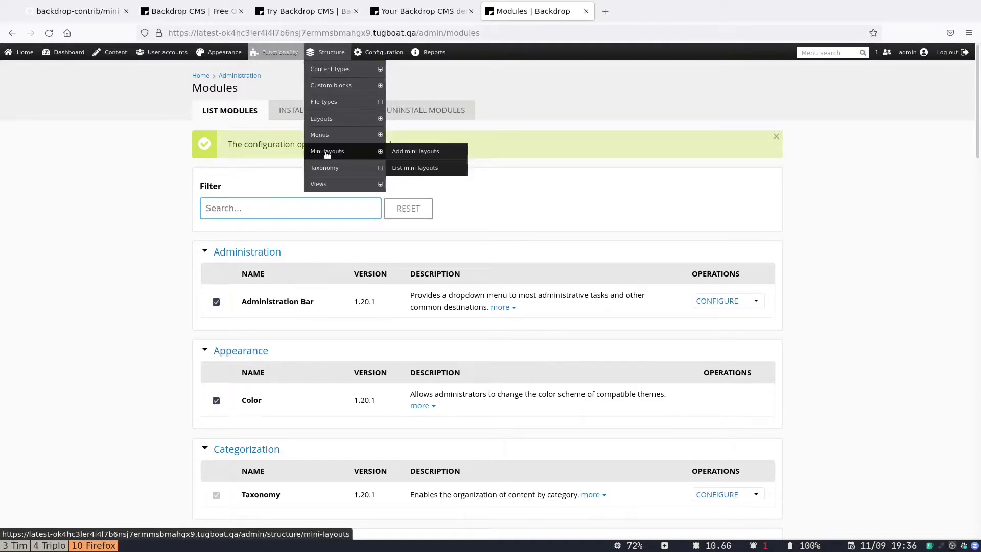
- Add mini layout 'Minnesota' with description 'Test Layout For Demo', title Minnesota, Geary template
left_click(327, 152)
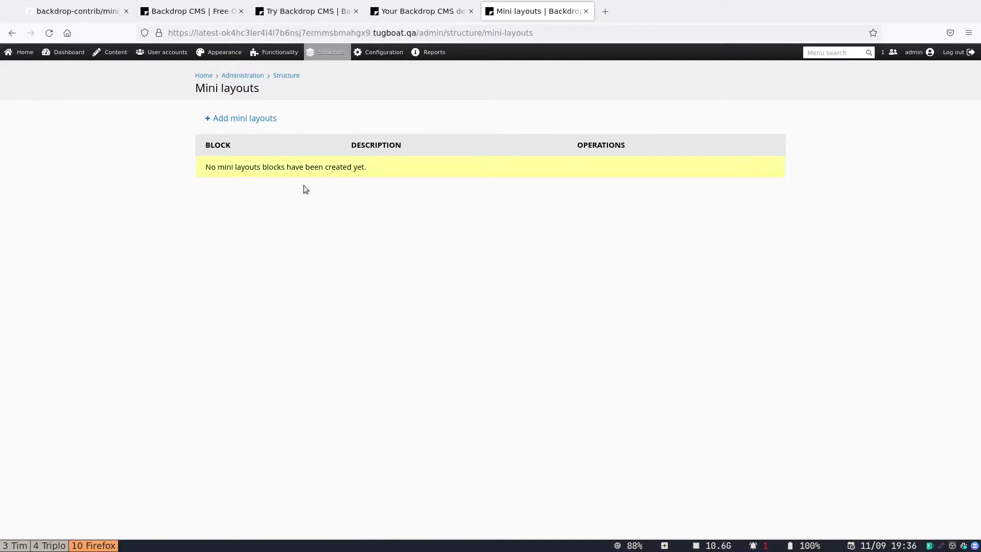
left_click(265, 120)
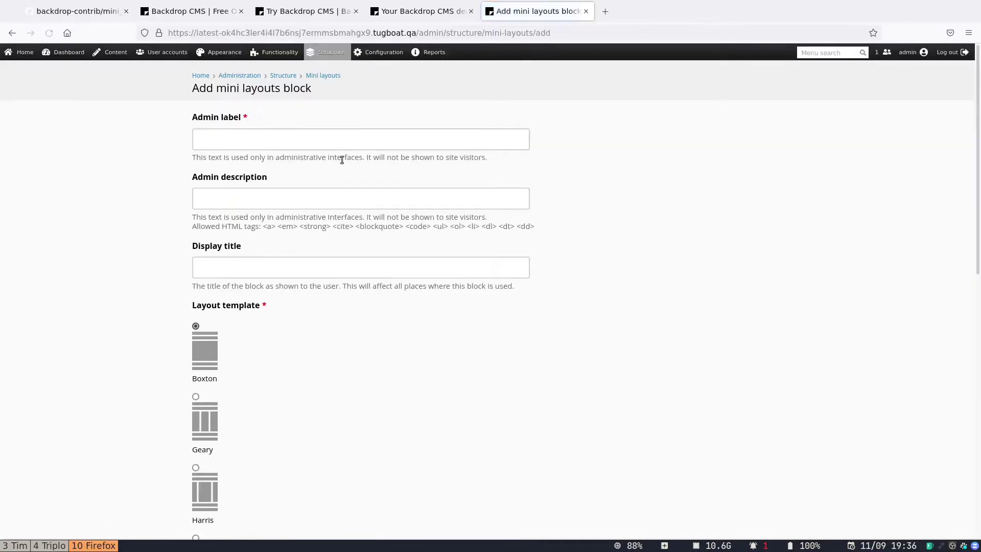
left_click(305, 140)
type("Minnesota")
key("Tab")
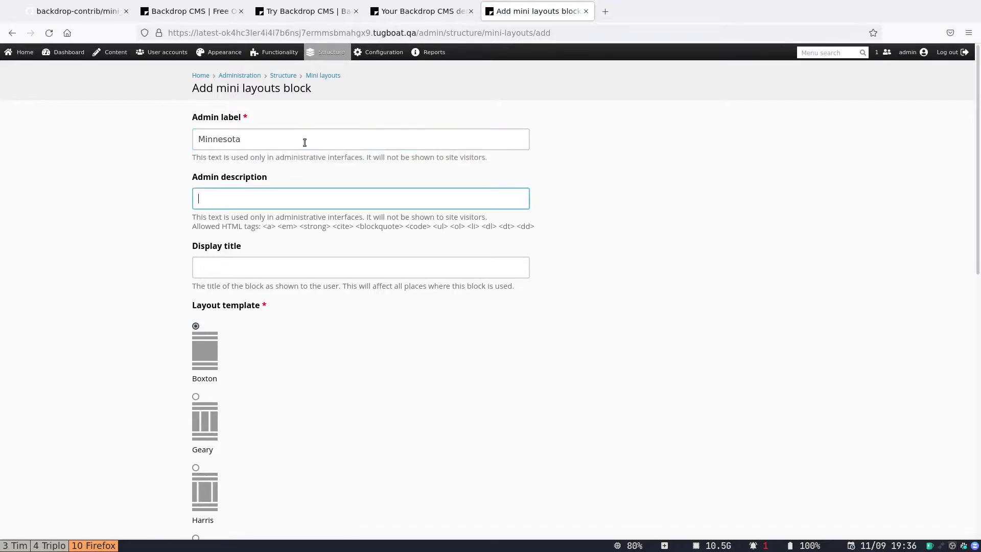
type("Test Layout For Demo")
key("Tab")
type("Minnesota")
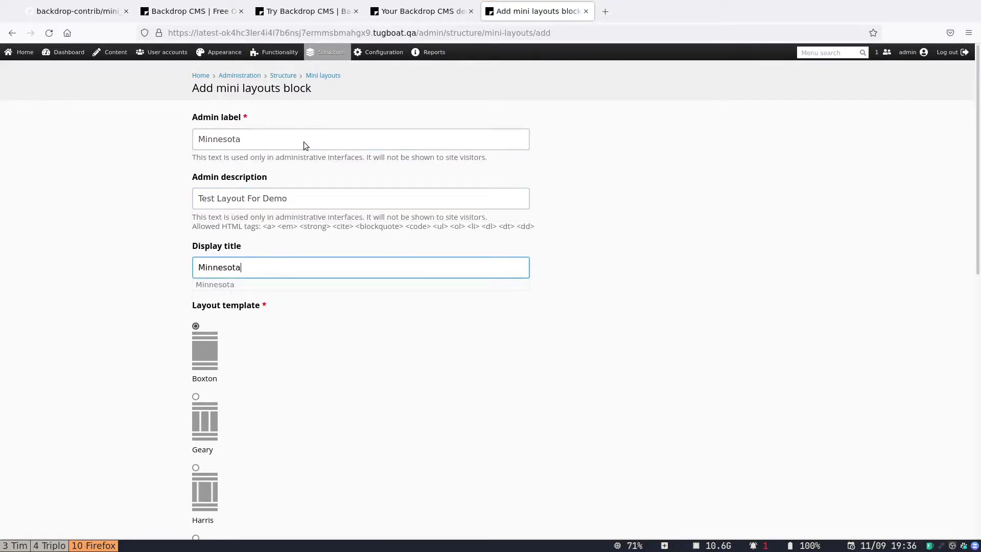
scroll(261, 353, "down", 3)
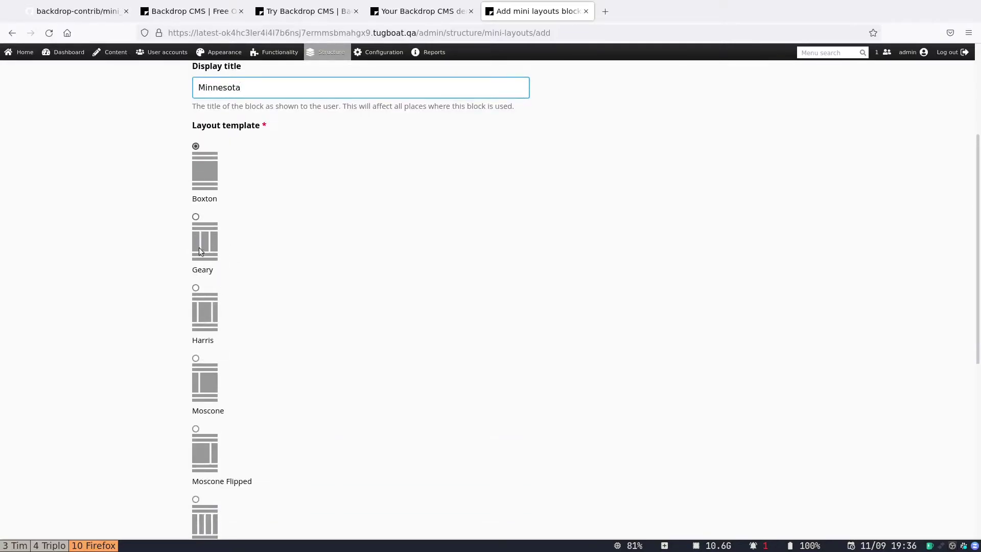
left_click(197, 218)
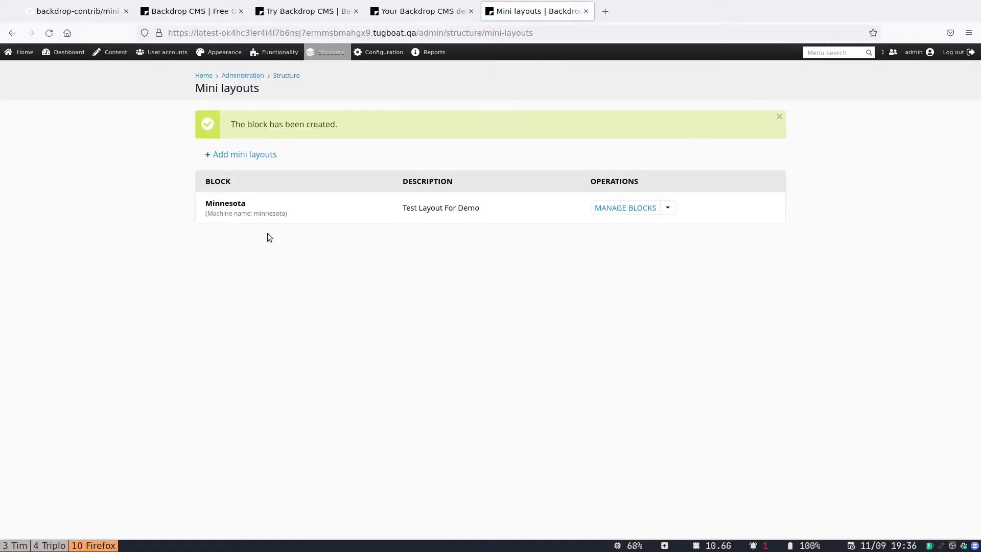
- Add custom block 'Block One' with test body text to the Top region
left_click(637, 210)
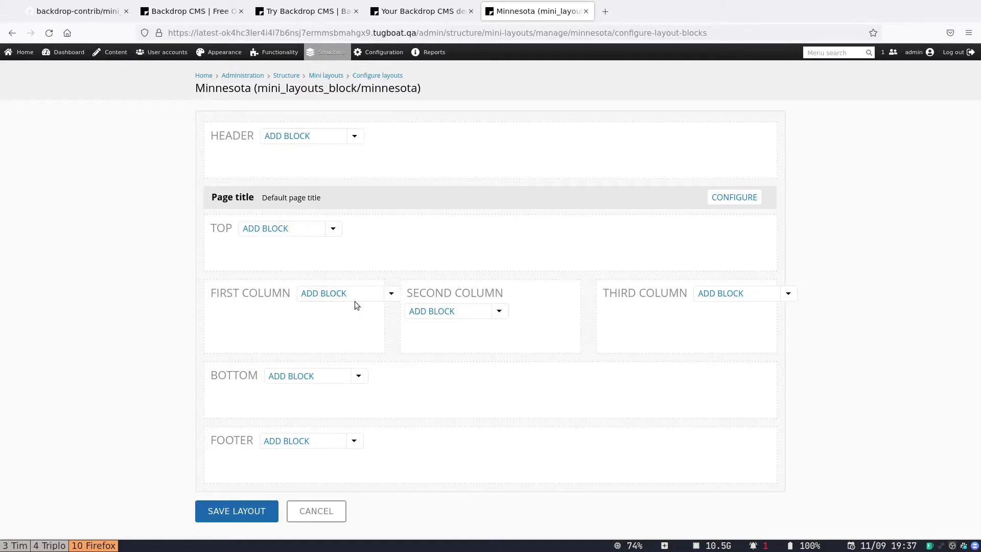
left_click(286, 231)
scroll(397, 377, "down", 3)
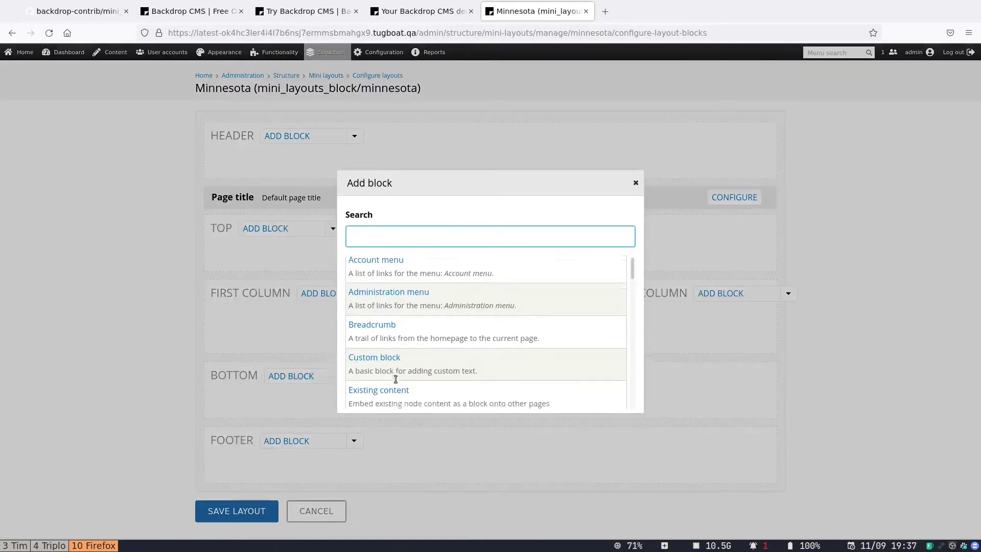
left_click(389, 261)
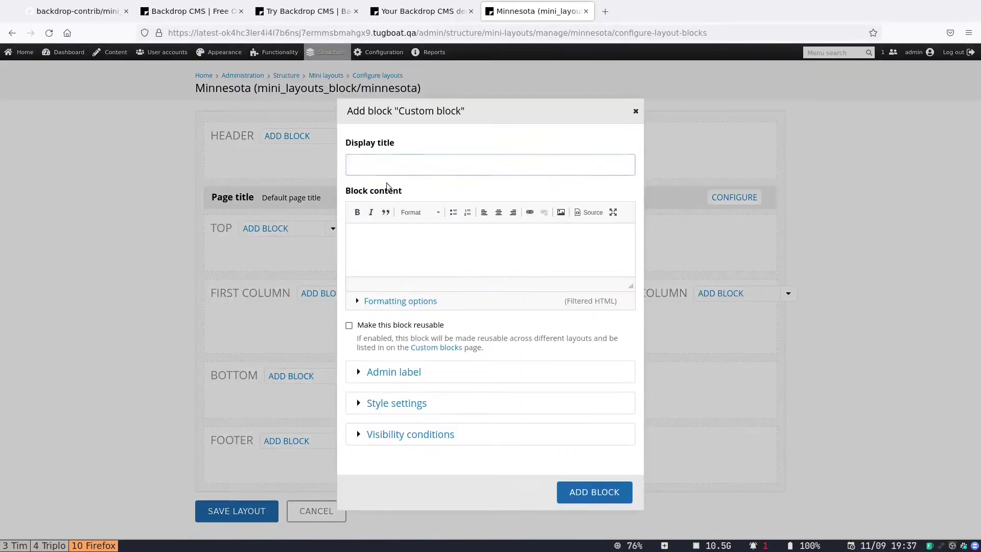
type("Block One")
left_click(373, 245)
type("This is a test block that will contain a little longer text than I will put in the other test blocks.")
- Add 'Block Four' with body text and admin label 'Block four' to the third column, then save
left_click(594, 492)
type("Block Two")
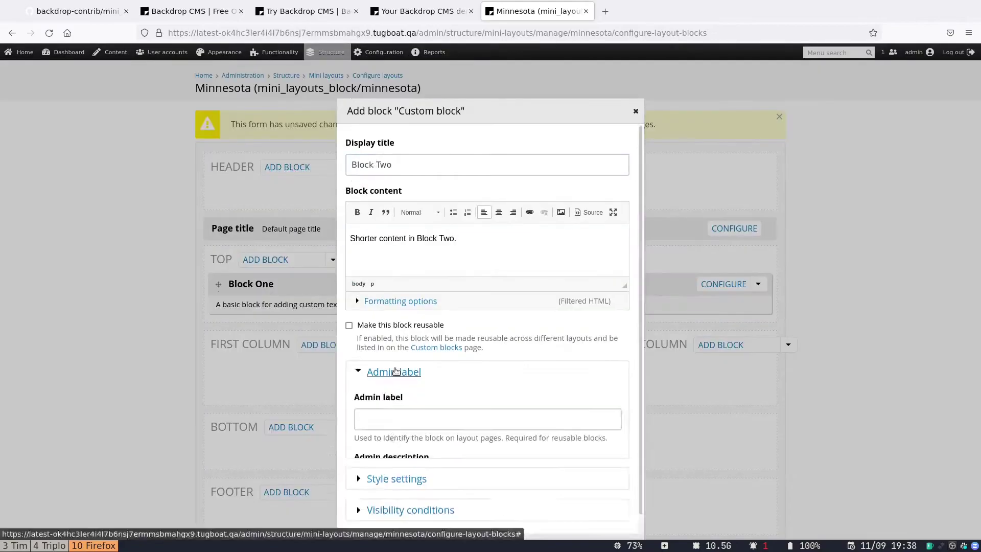
left_click(594, 492)
type("Block Four")
left_click(460, 245)
type("Block four comes right after block three.")
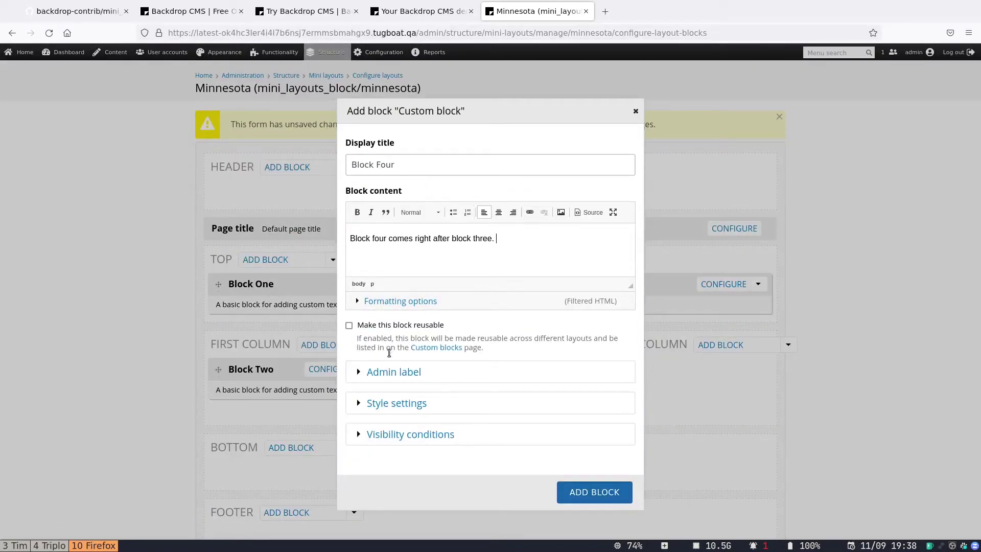
left_click(402, 375)
scroll(397, 306, "down", 3)
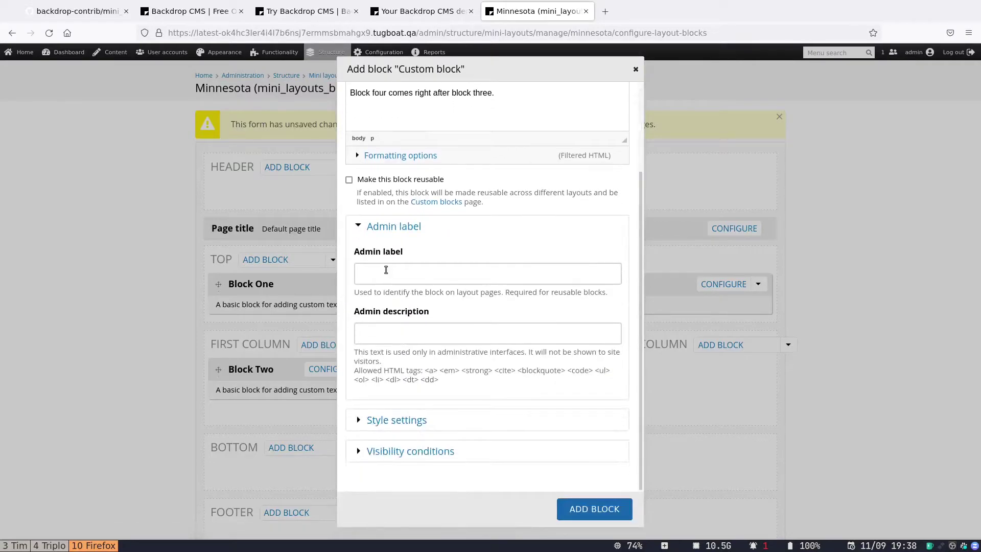
left_click(386, 274)
type("Bloc")
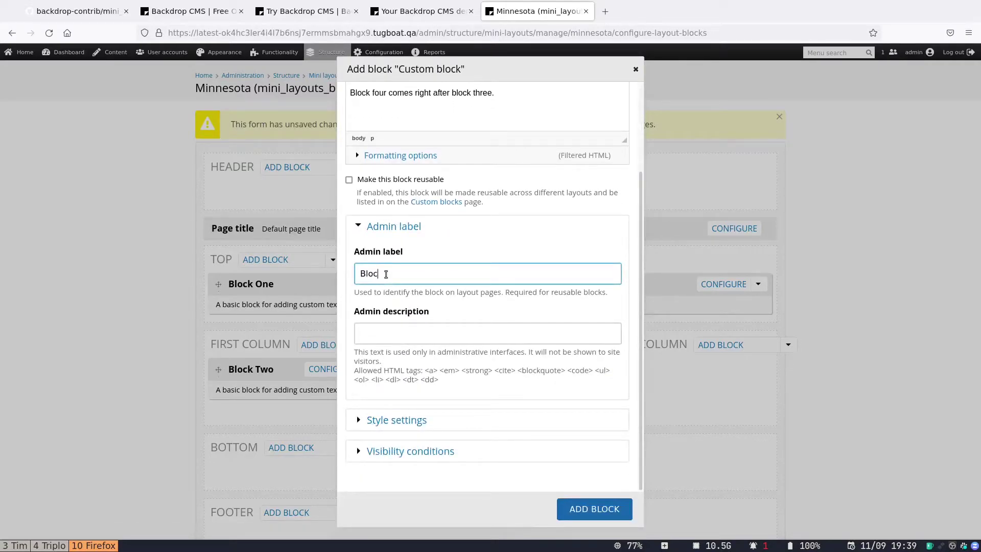
type("k four")
left_click(592, 517)
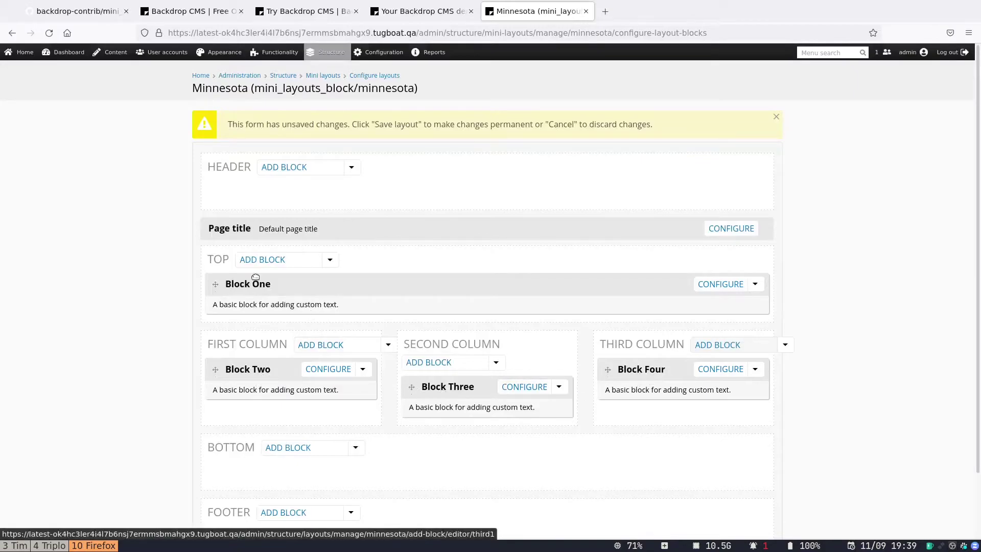
scroll(461, 434, "down", 3)
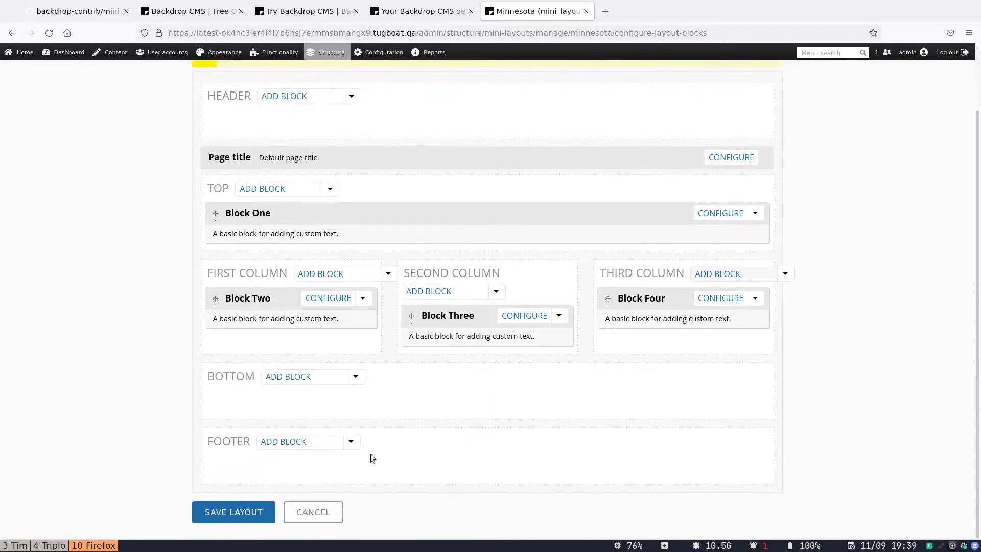
left_click(220, 508)
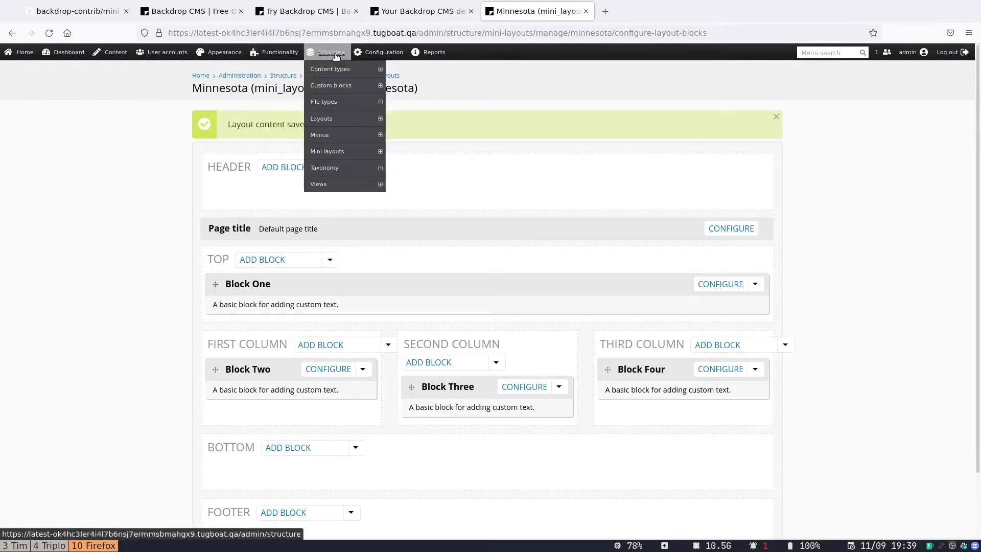
mouse_move(322, 118)
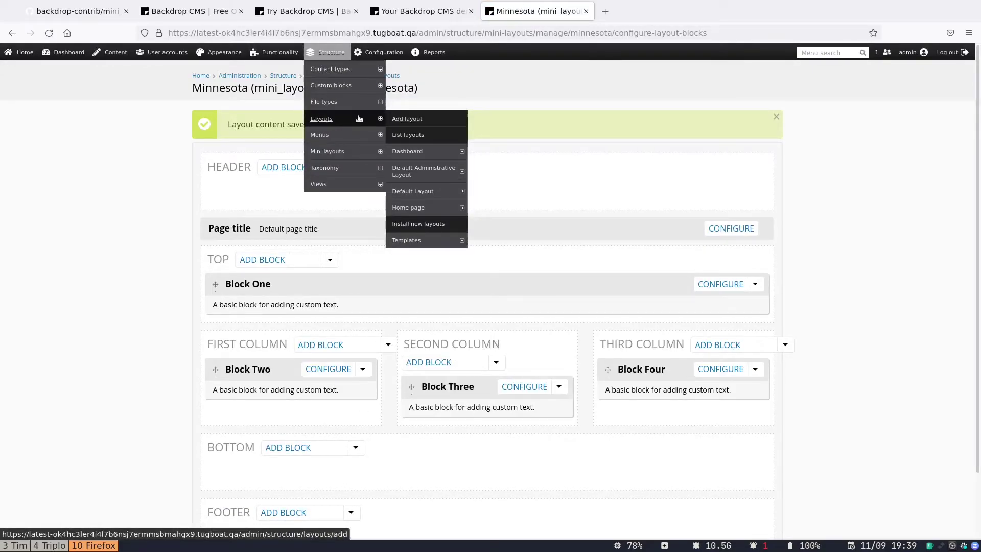
- Add the Minnesota block to the Home page layout's Bottom region with title type None and save
left_click(360, 118)
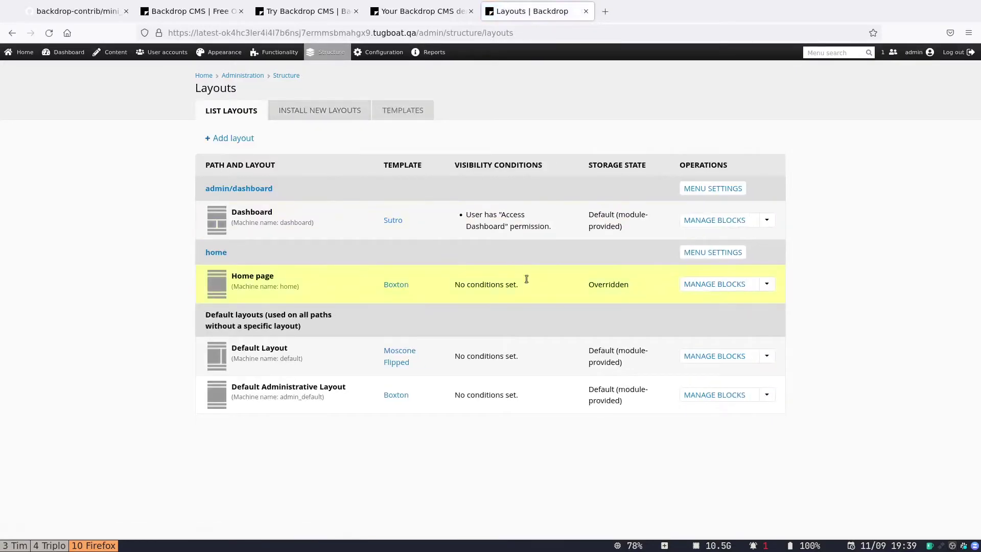
left_click(710, 284)
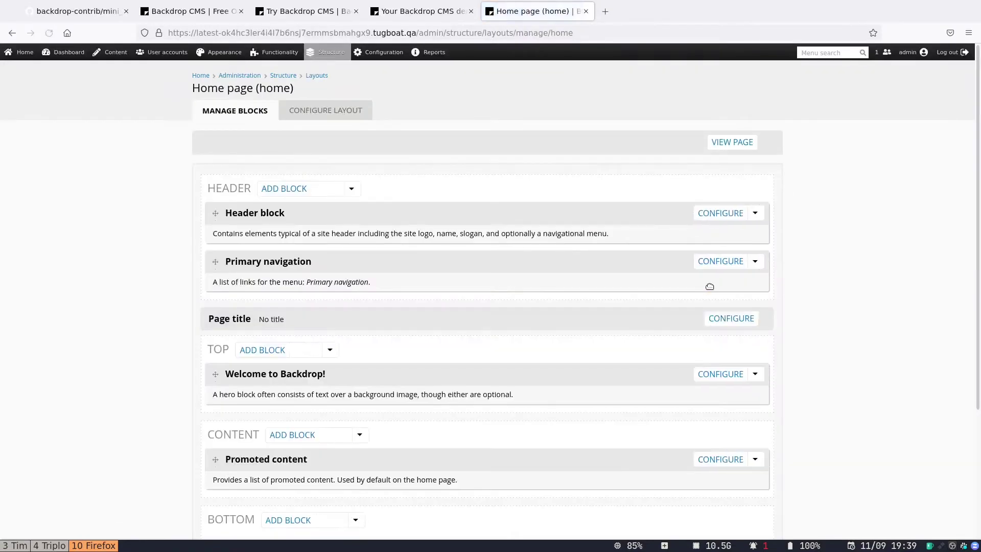
scroll(710, 286, "down", 5)
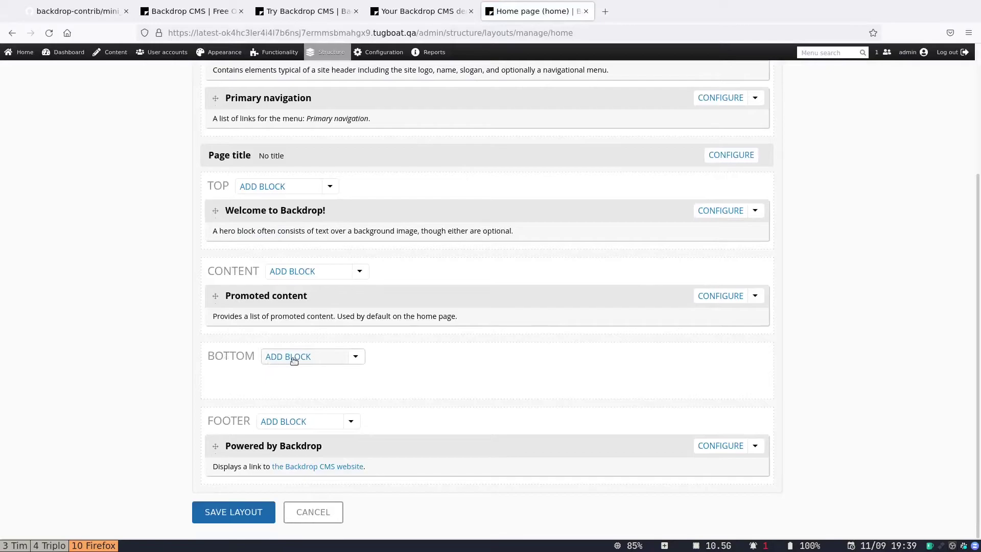
left_click(299, 357)
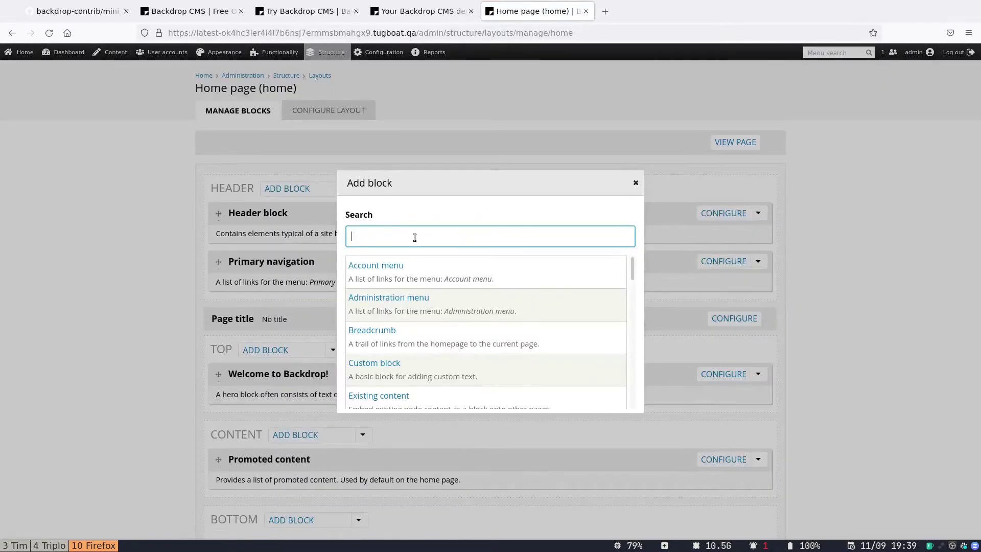
type("Min")
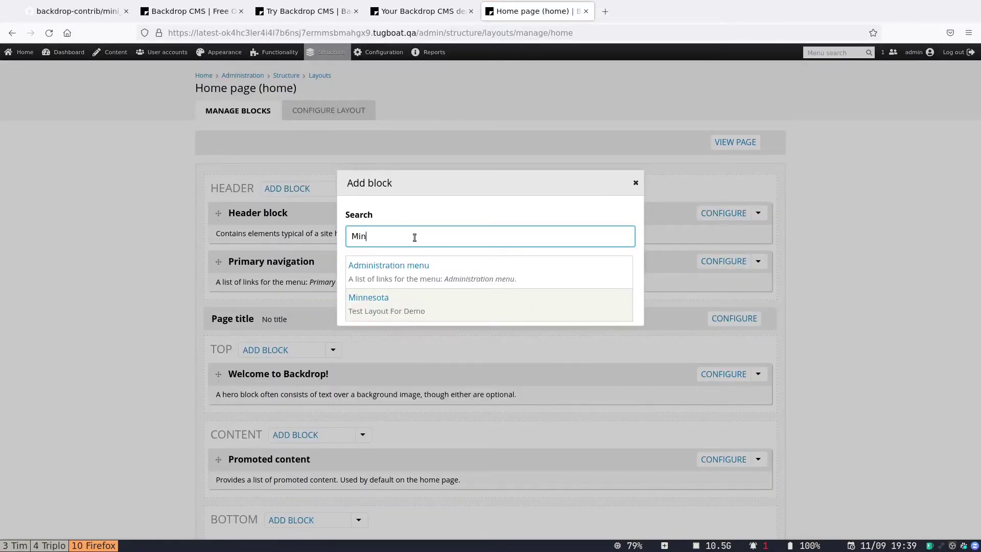
left_click(381, 301)
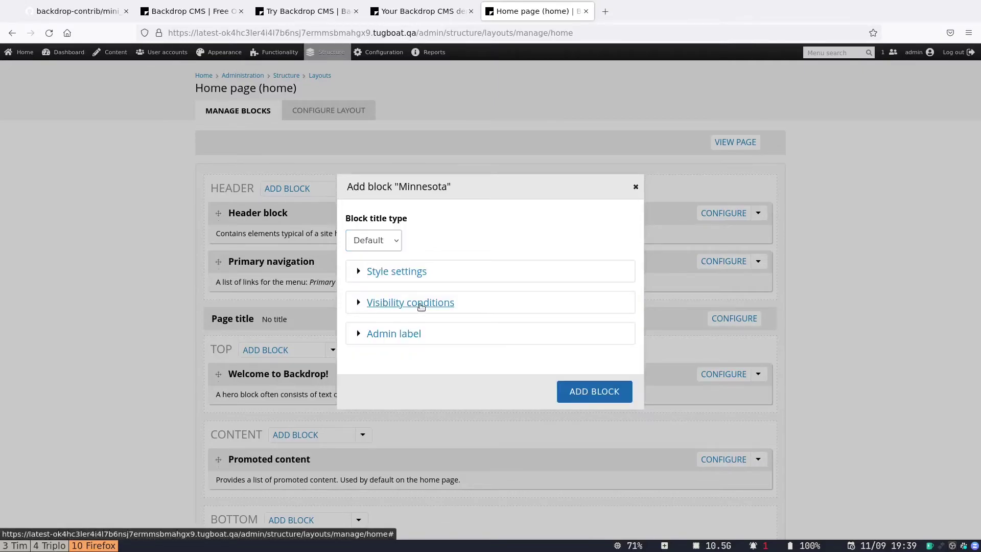
left_click(385, 244)
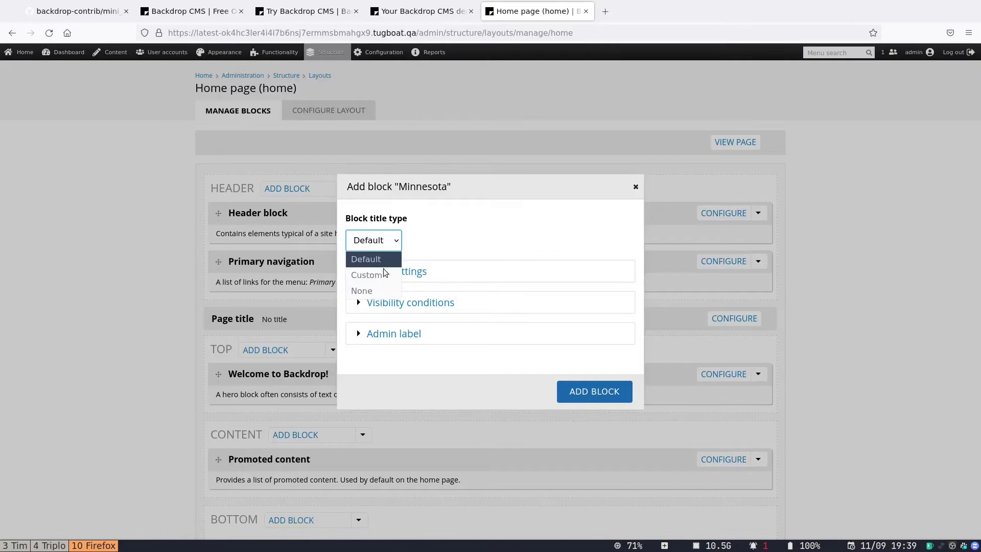
left_click(377, 290)
left_click(584, 389)
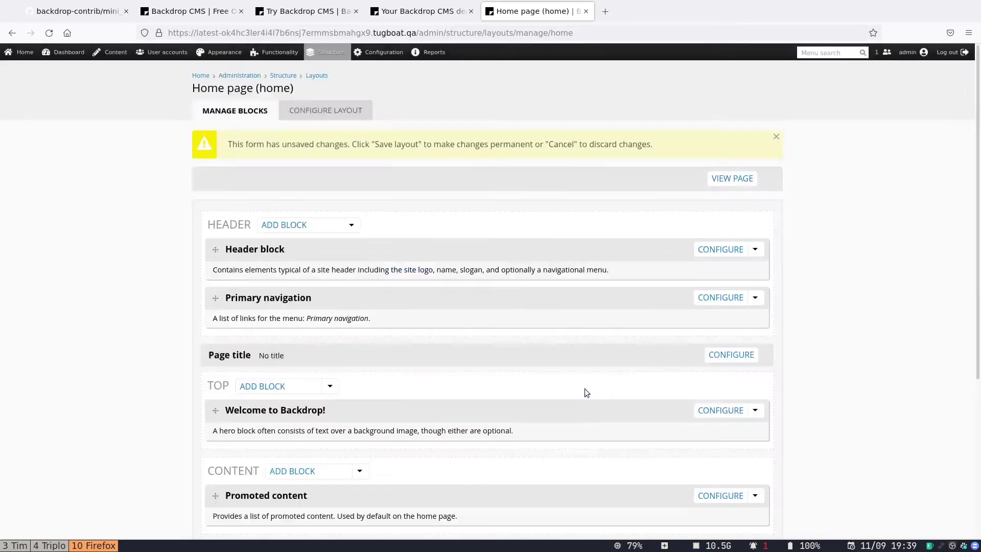
scroll(584, 392, "down", 5)
left_click(236, 513)
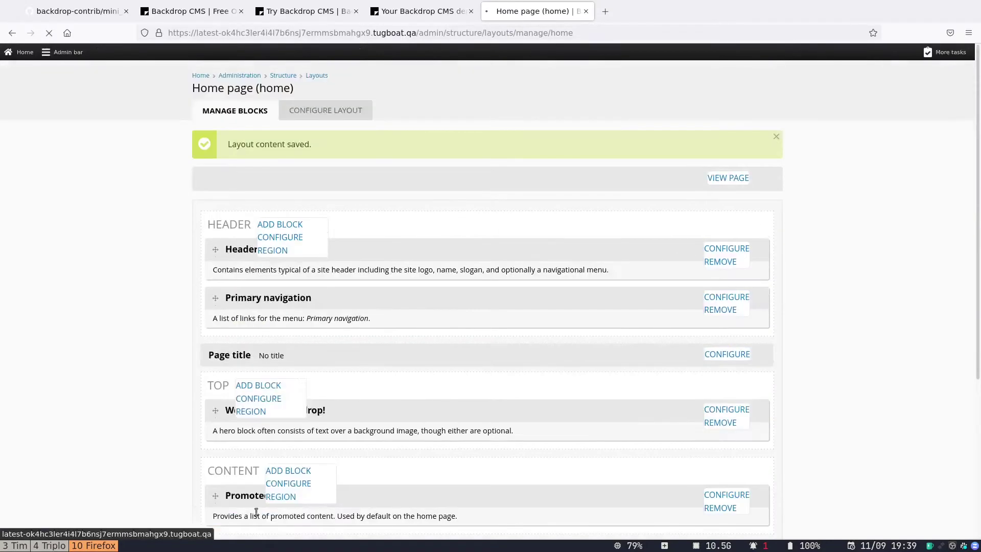
- Open the front page via the Home breadcrumb and scroll to view the Minnesota blocks
left_click(200, 76)
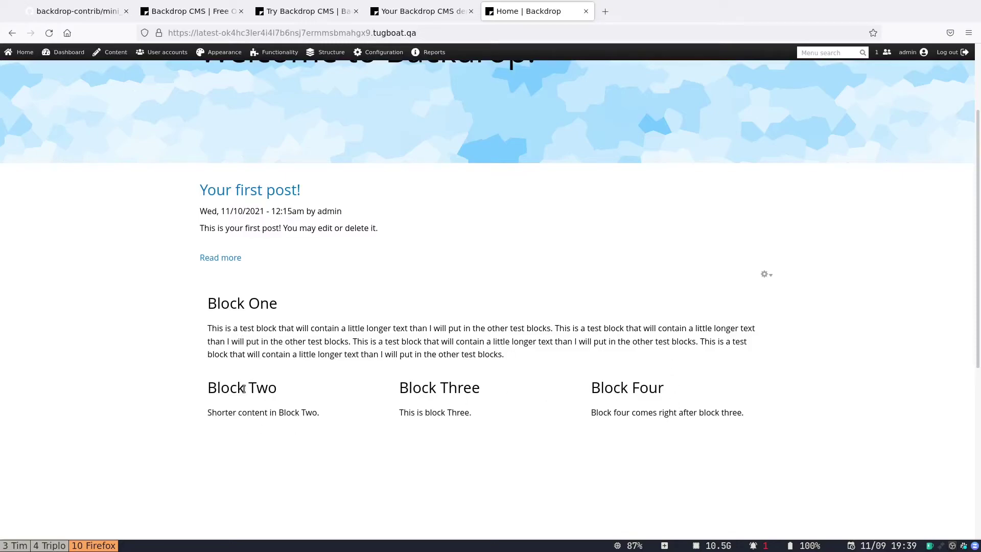
scroll(277, 416, "up", 3)
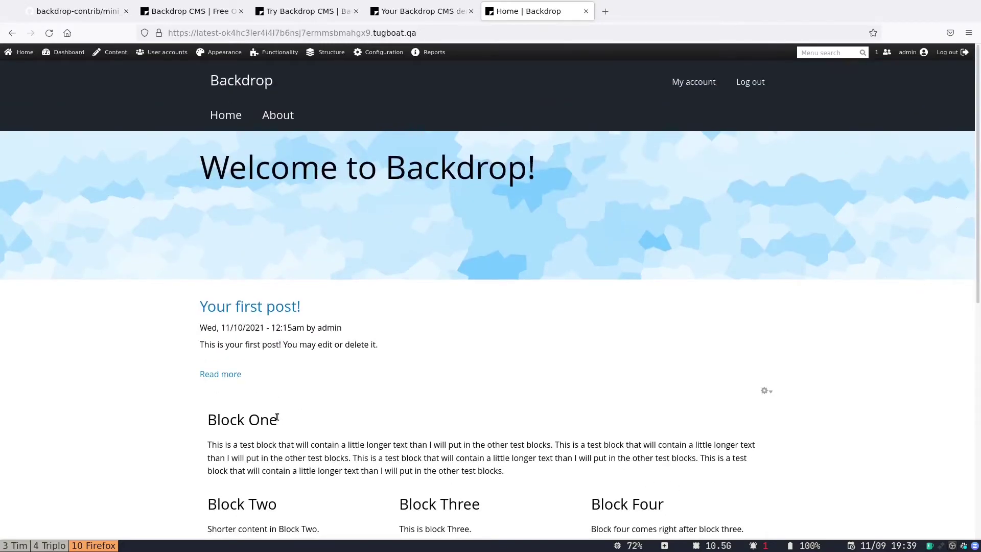
scroll(277, 416, "down", 3)
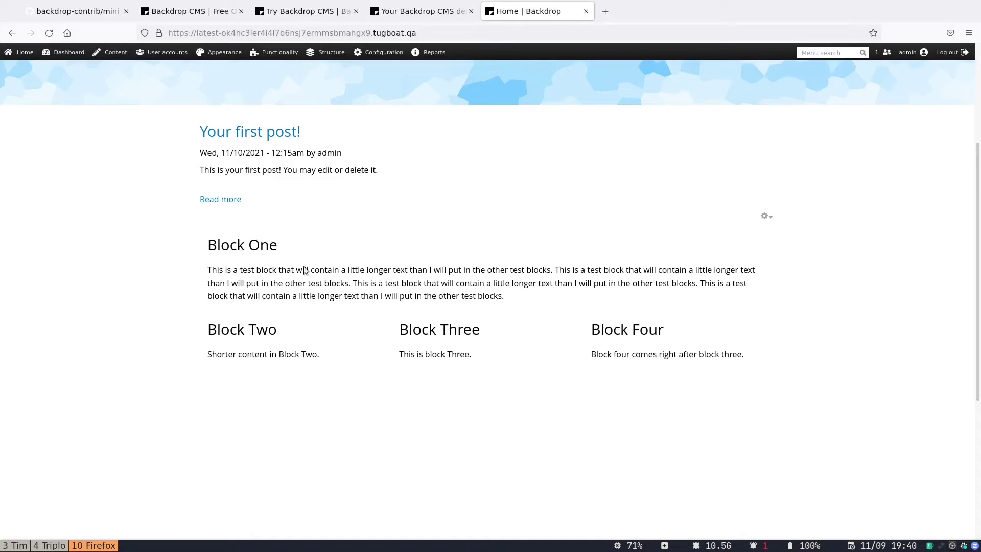
- Return to the mini_layouts GitHub tab, dismiss the Code dropdown, and open Issues
left_click(74, 14)
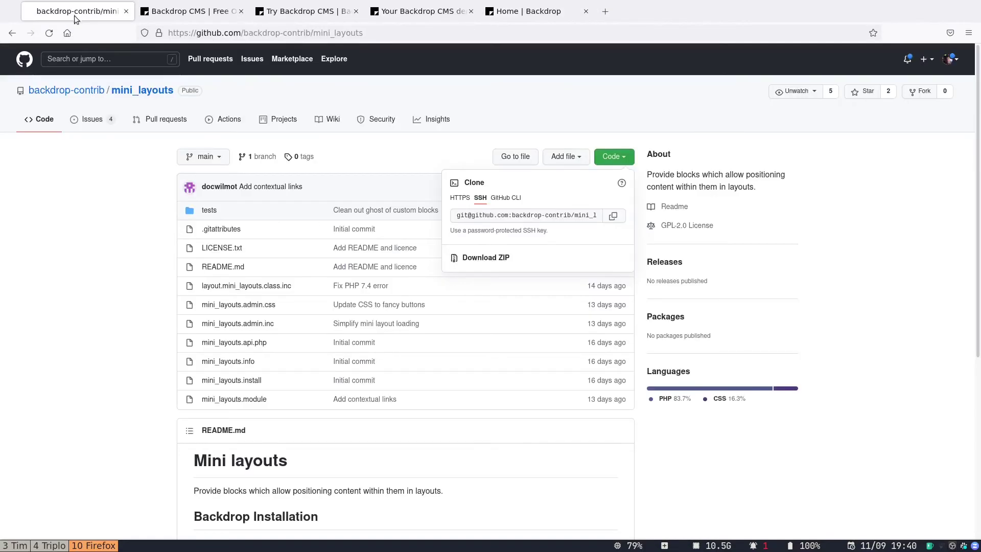
left_click(96, 124)
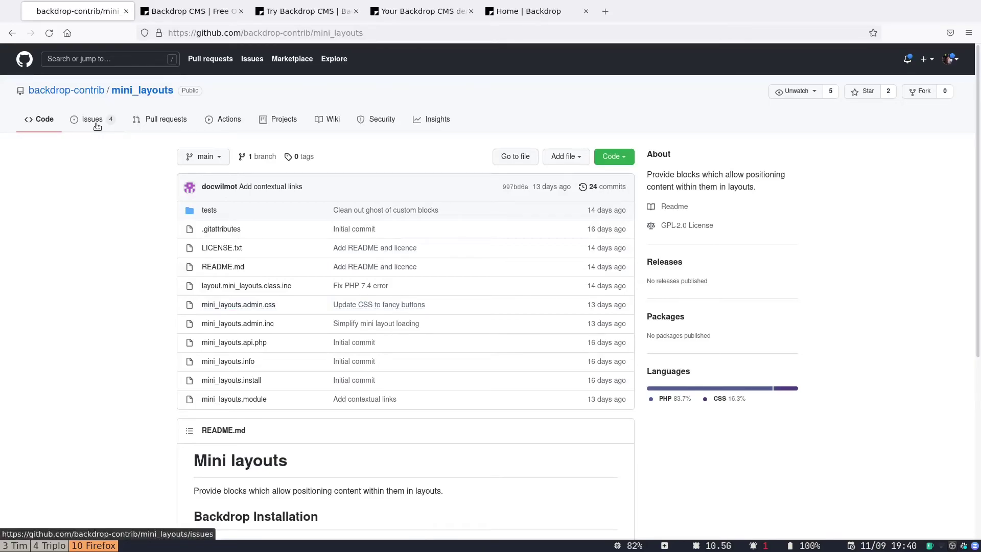
left_click(97, 126)
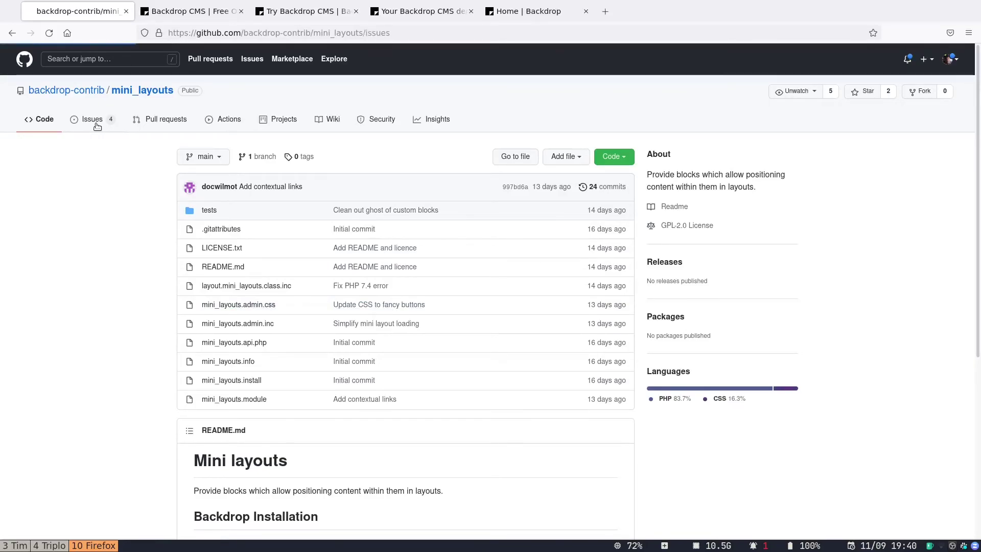